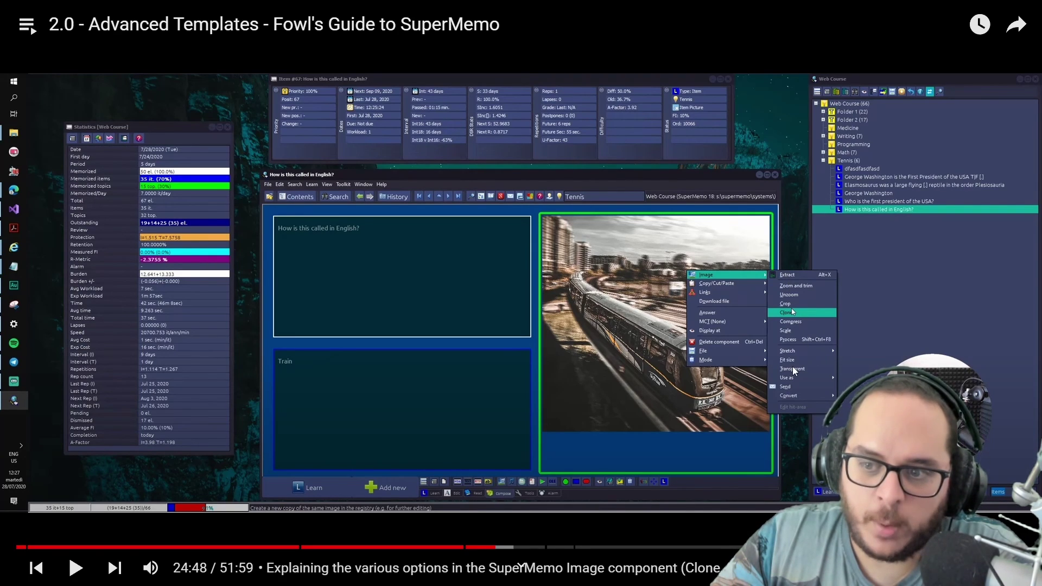
Step: Switch to SuperMemo and review the format conversion options for the brain image
key(alt+Tab)
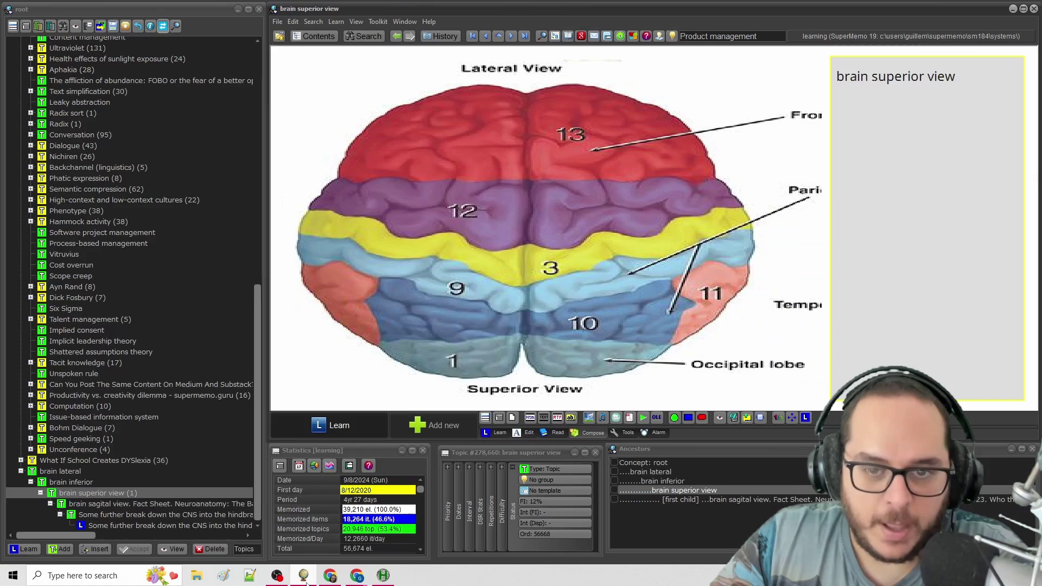
right_click(441, 132)
mouse_move(435, 115)
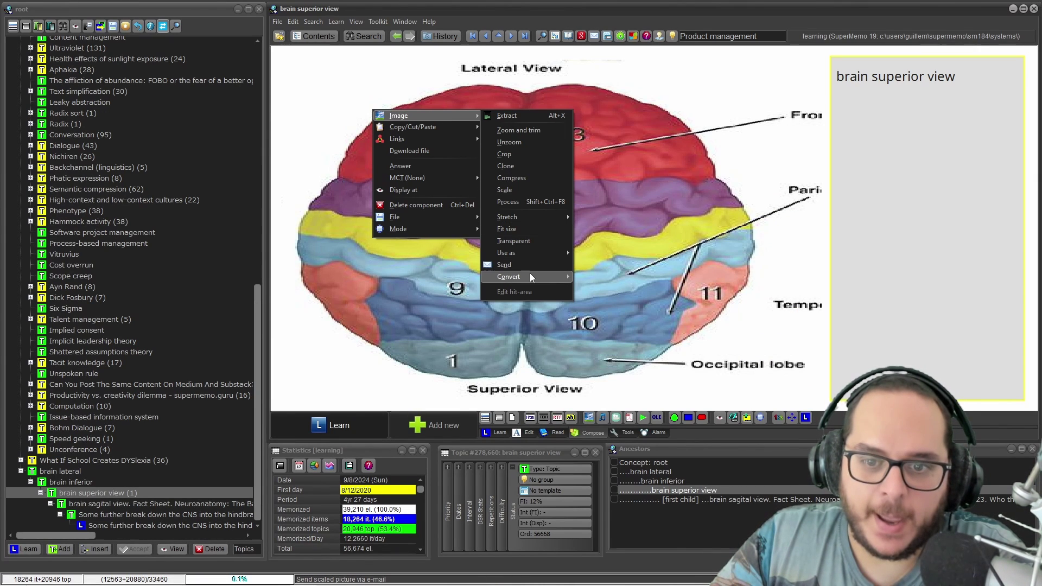
mouse_move(529, 272)
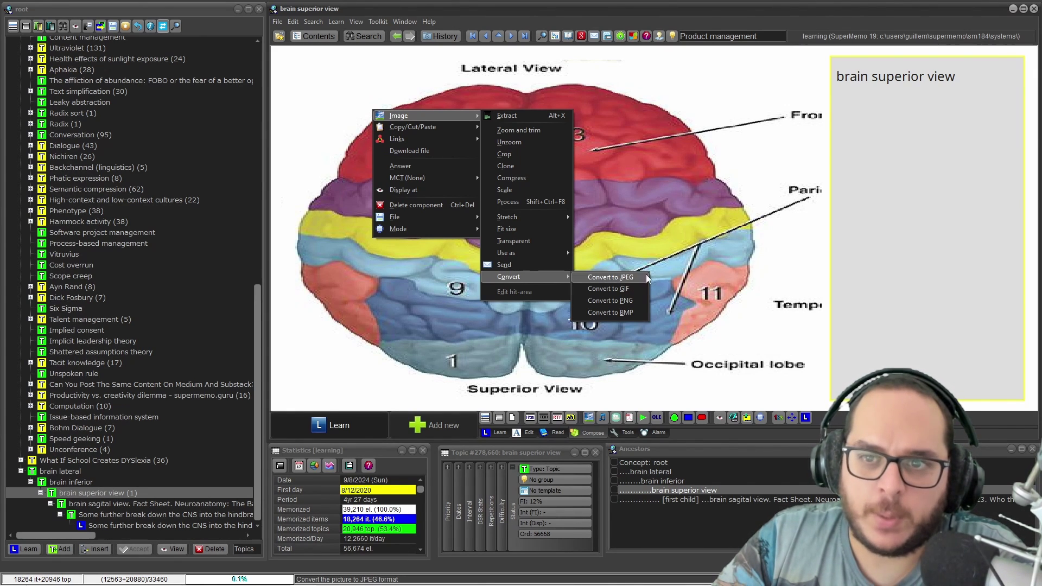
click(652, 65)
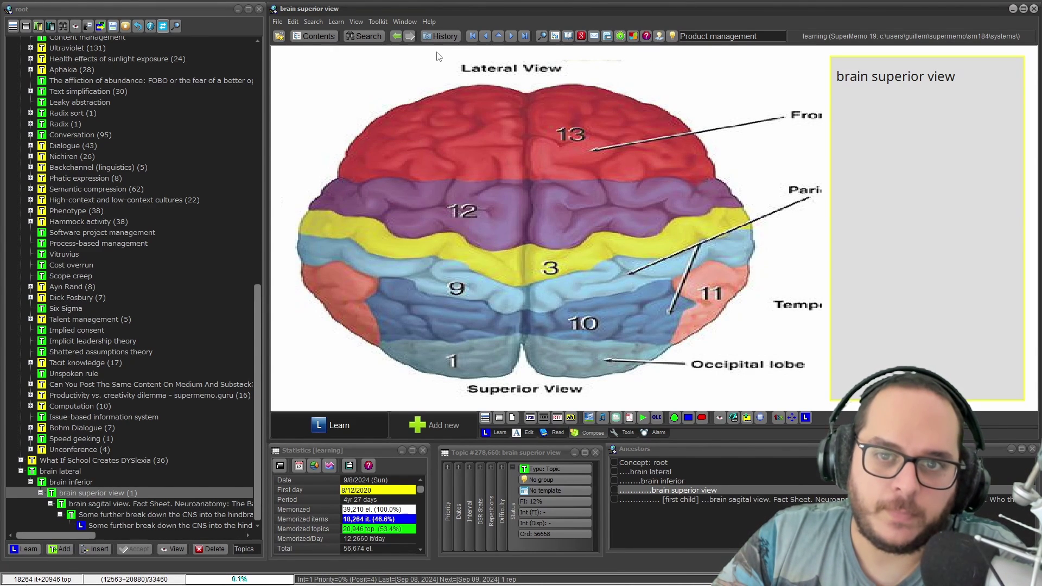
Step: Select the brain image for editing, nudge it slightly to the left within the element, and leave editing mode
click(329, 136)
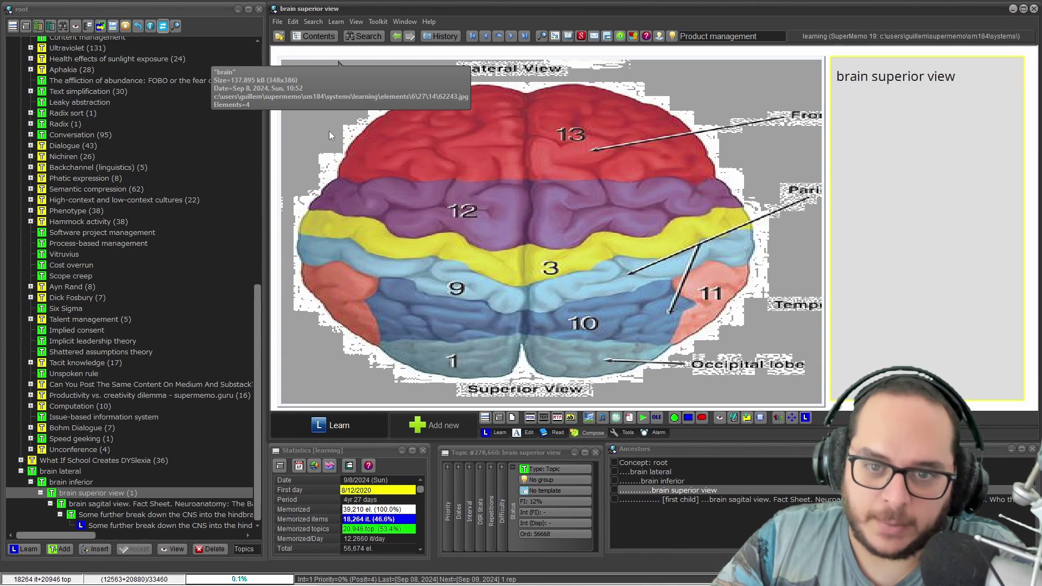
click(590, 207)
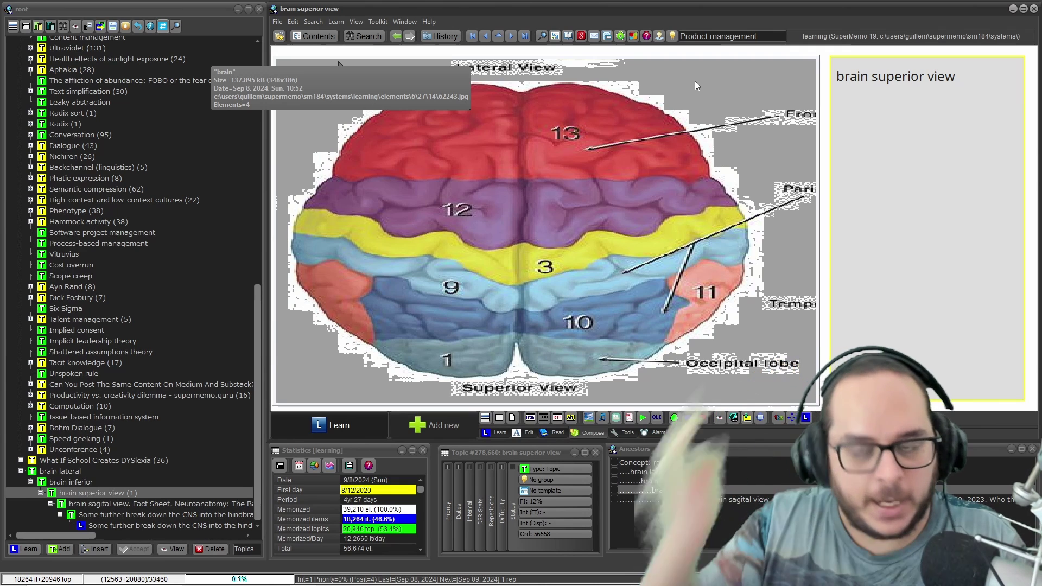
key(Escape)
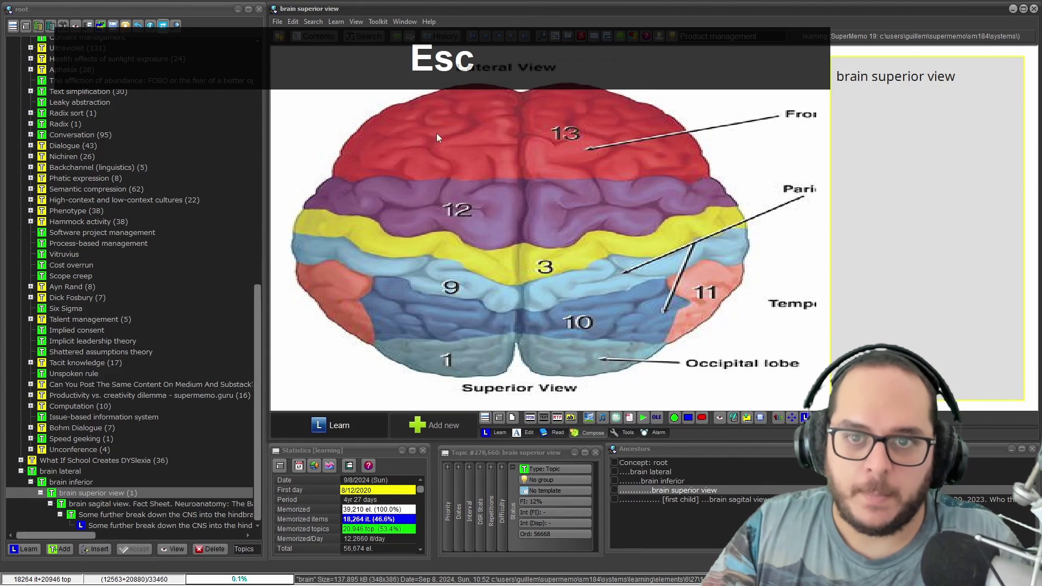
Step: Turn on transparency for the brain image and check that option's state in the image options
right_click(321, 107)
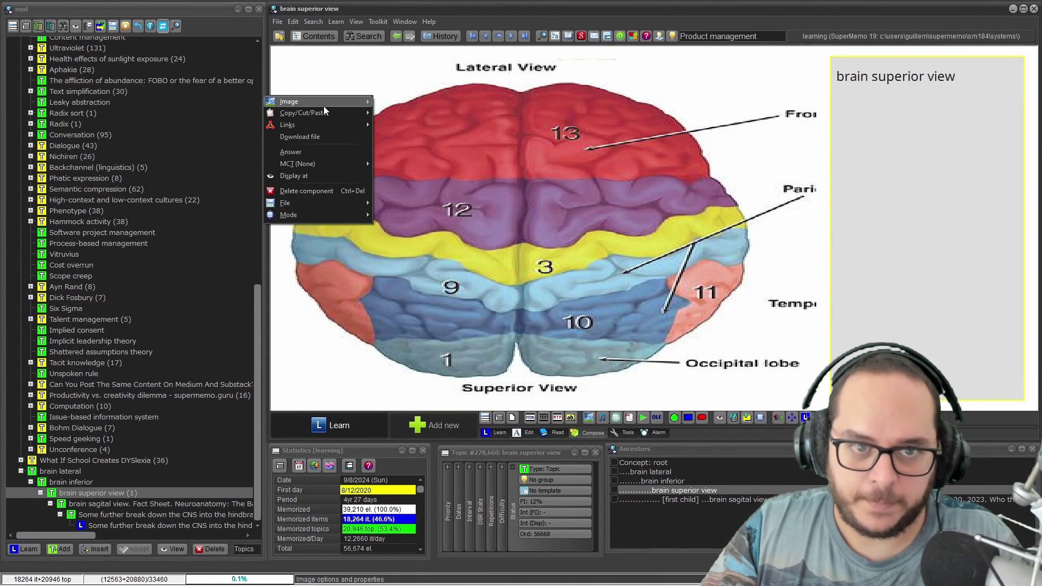
mouse_move(324, 106)
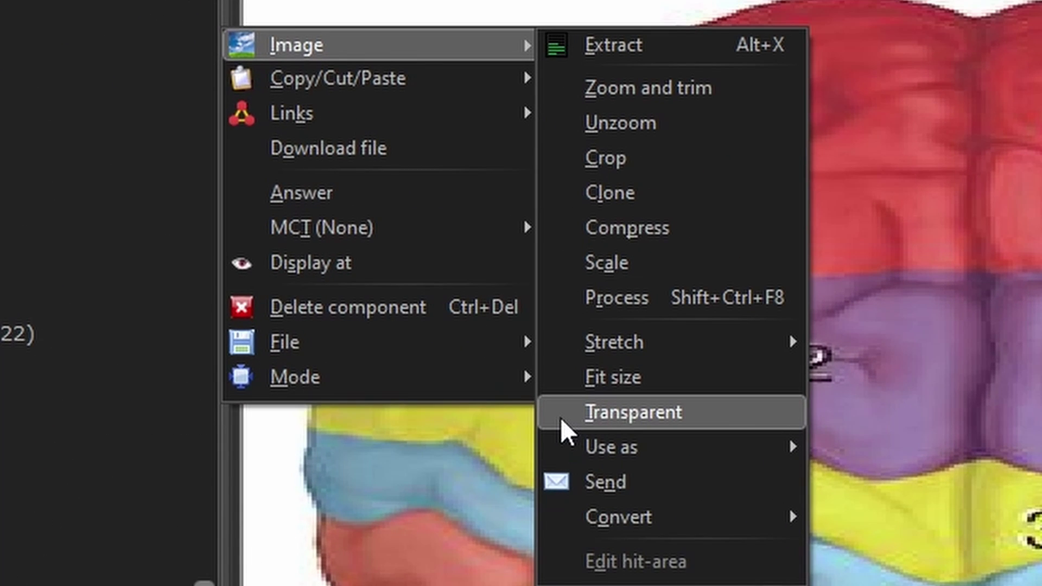
click(561, 419)
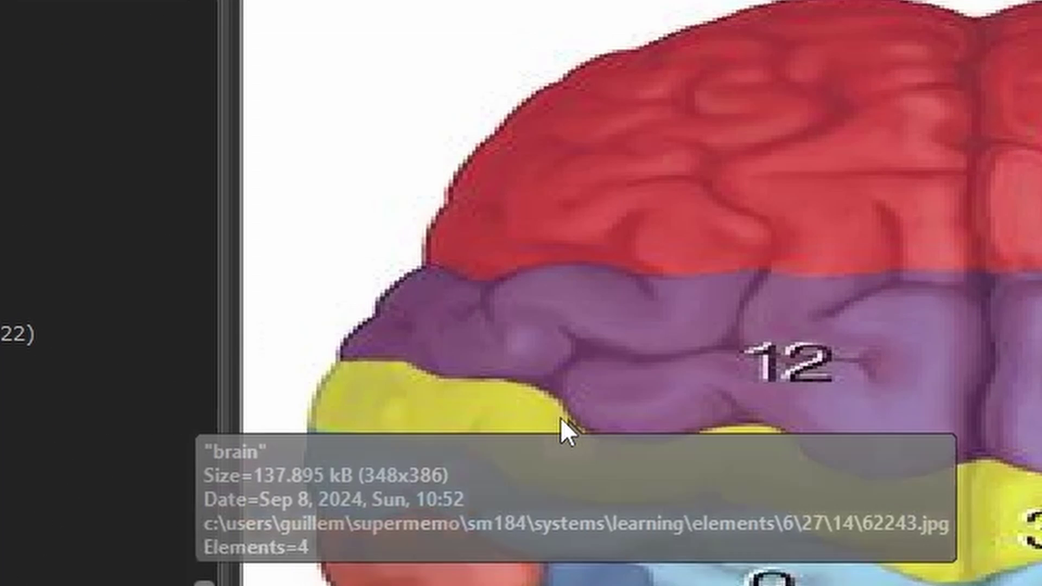
right_click(202, 2)
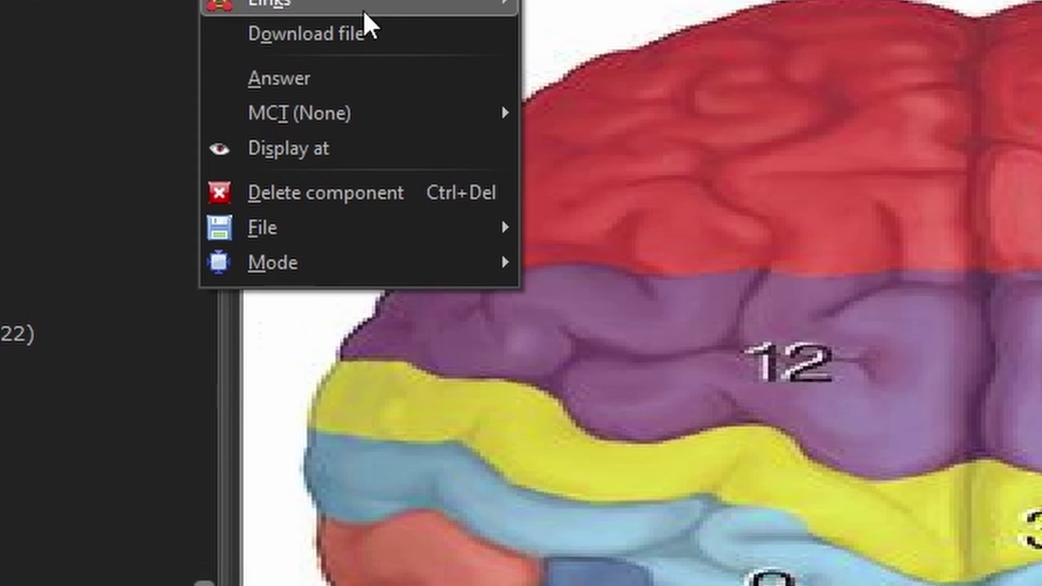
mouse_move(361, 2)
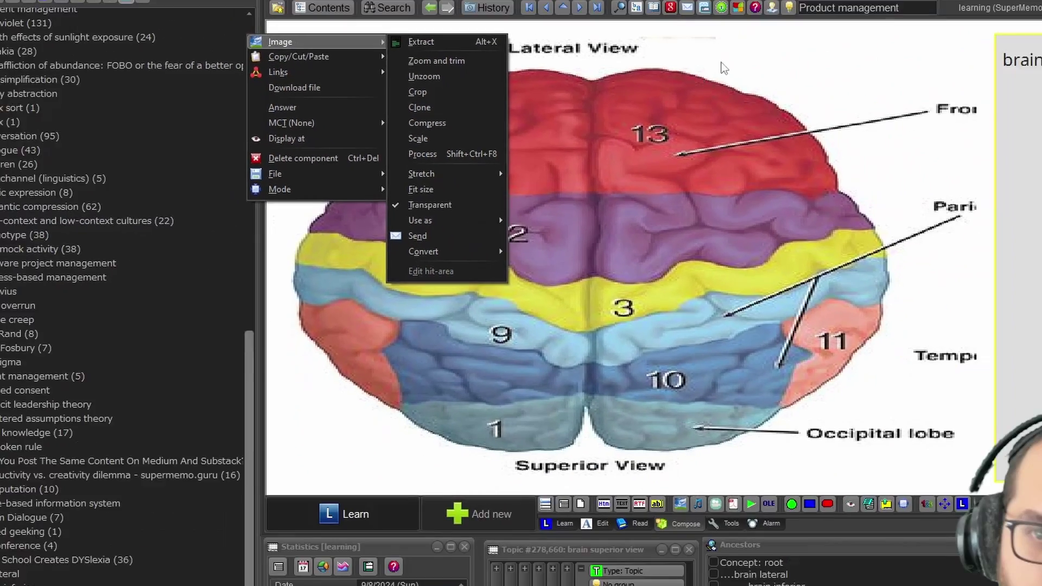
key(Escape)
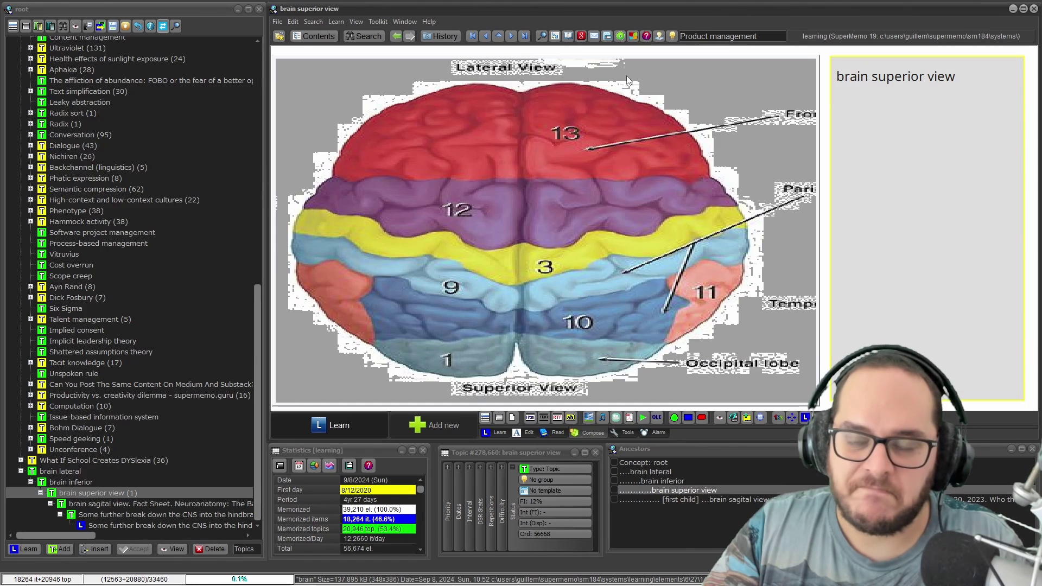
key(Escape)
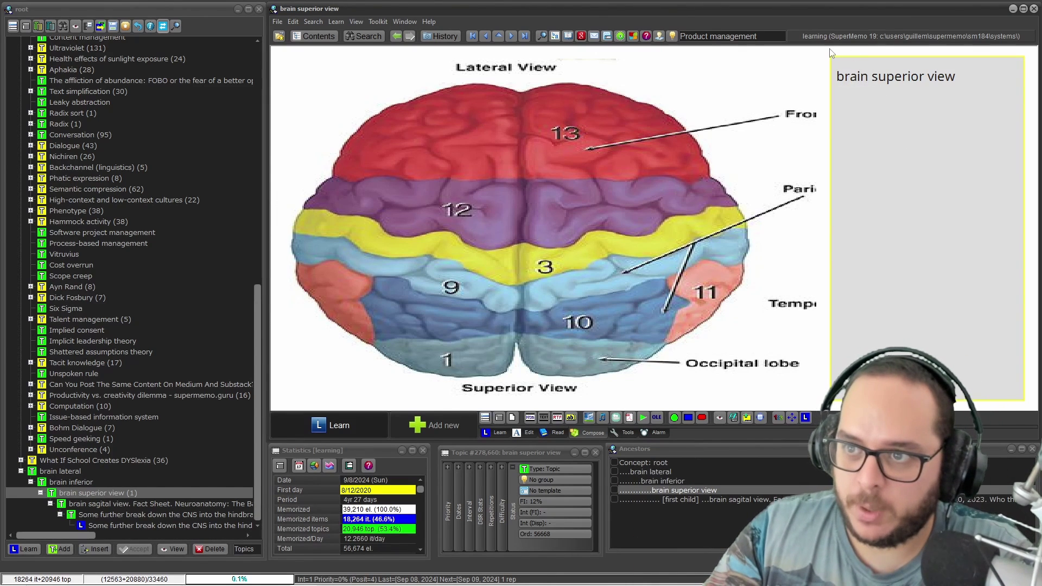
Step: Set the background color of the brain superior view element to light cyan
right_click(840, 56)
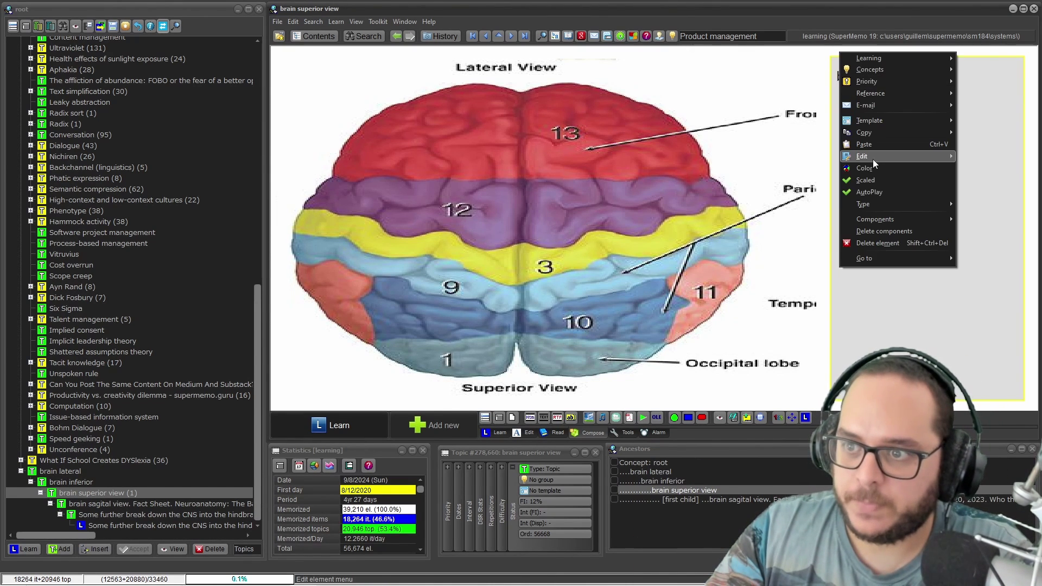
mouse_move(872, 158)
click(759, 212)
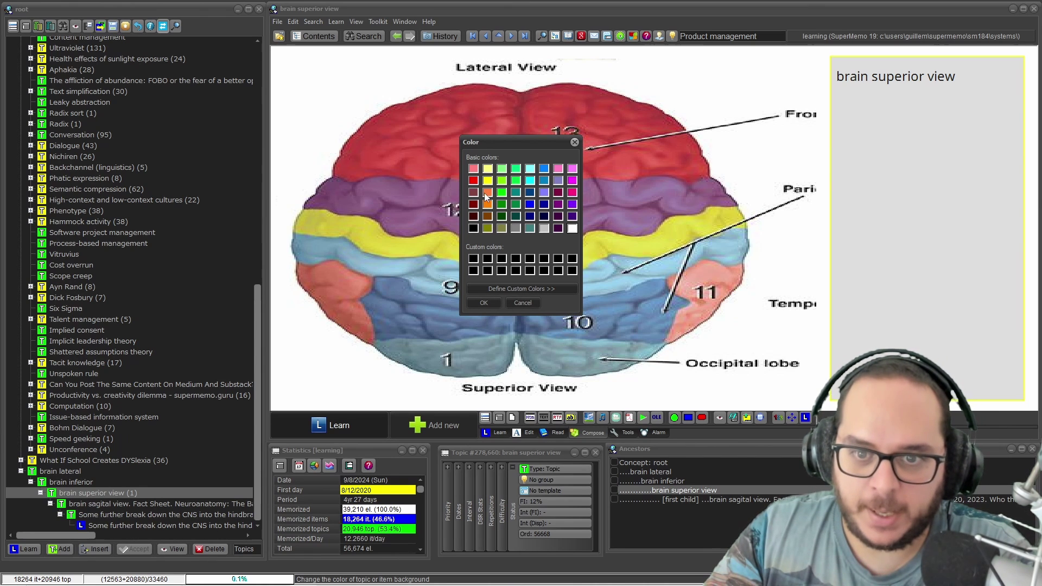
click(530, 169)
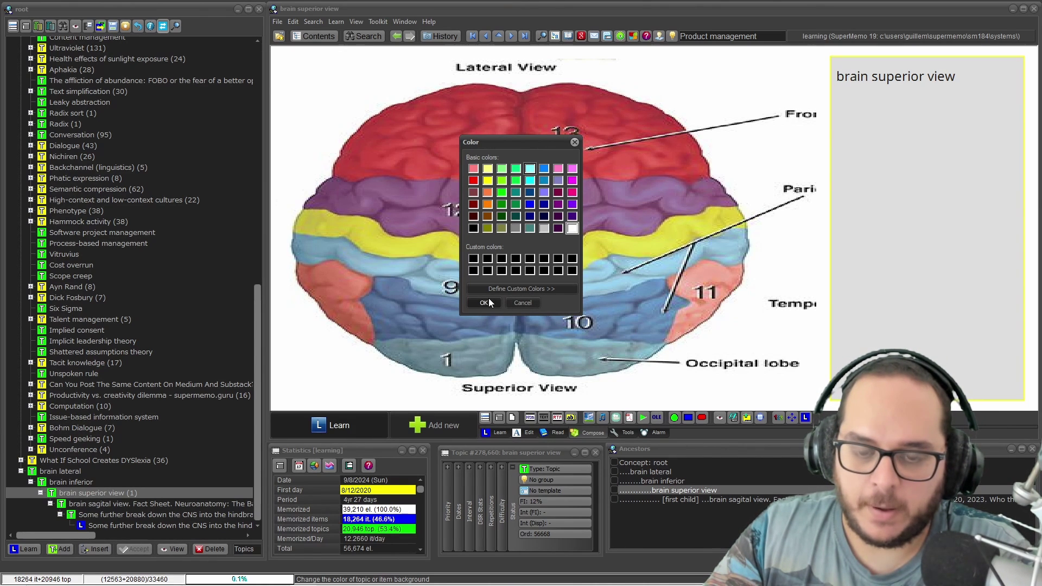
click(489, 299)
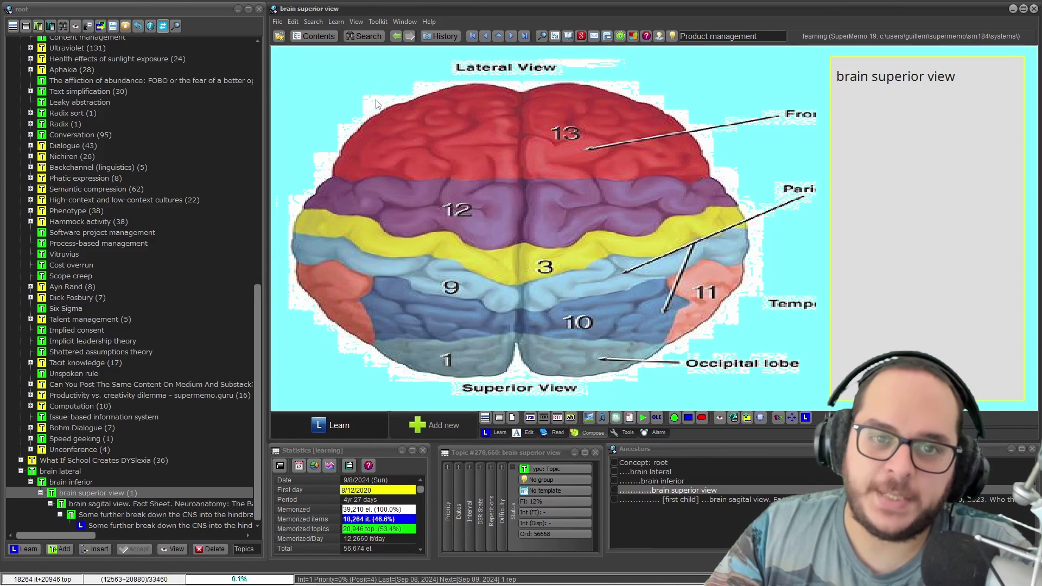
key(Escape)
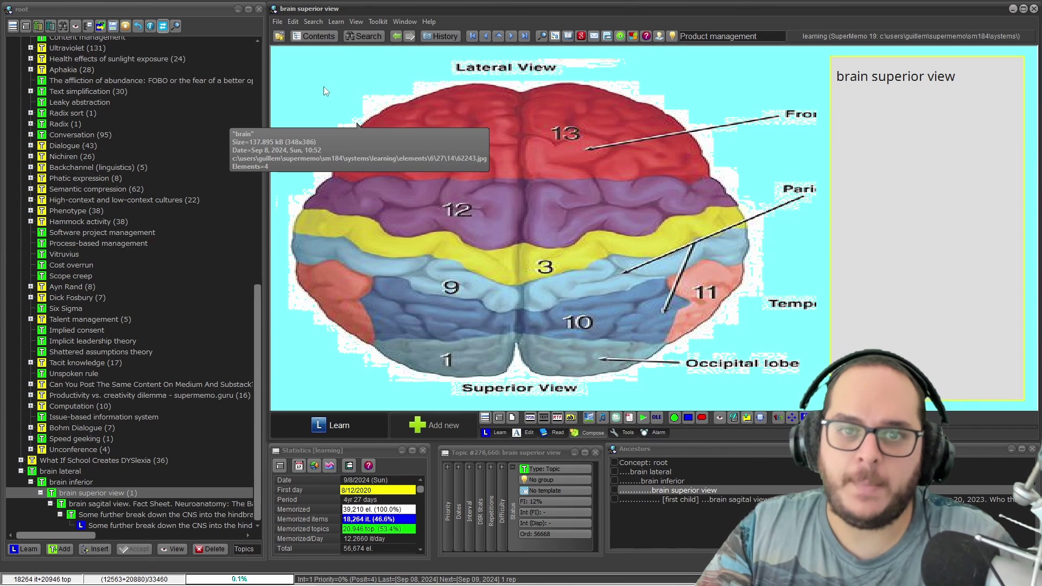
Step: Turn off transparency for the brain image and compare its look in and out of editing mode
right_click(327, 99)
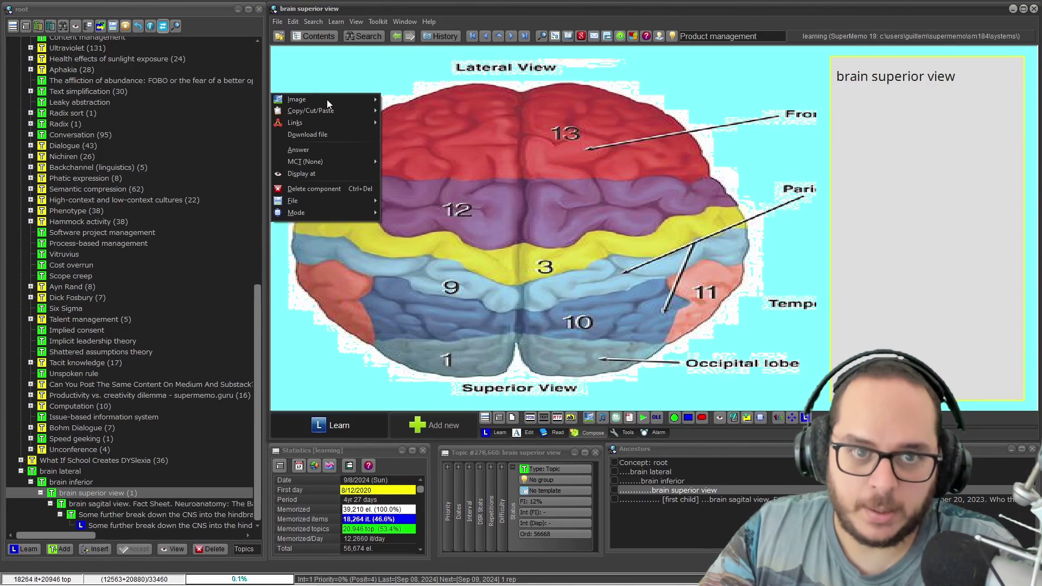
mouse_move(337, 102)
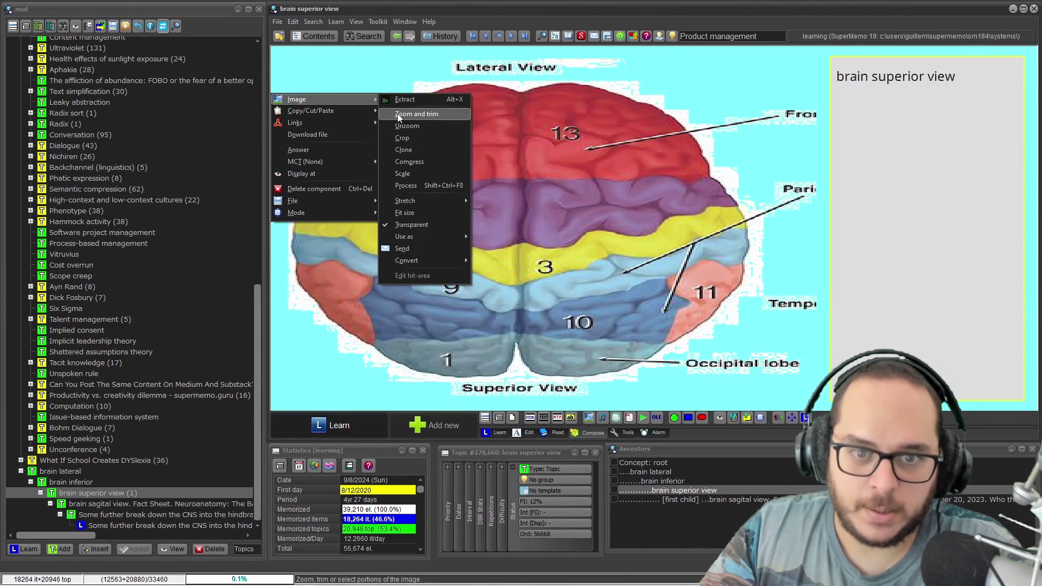
click(423, 224)
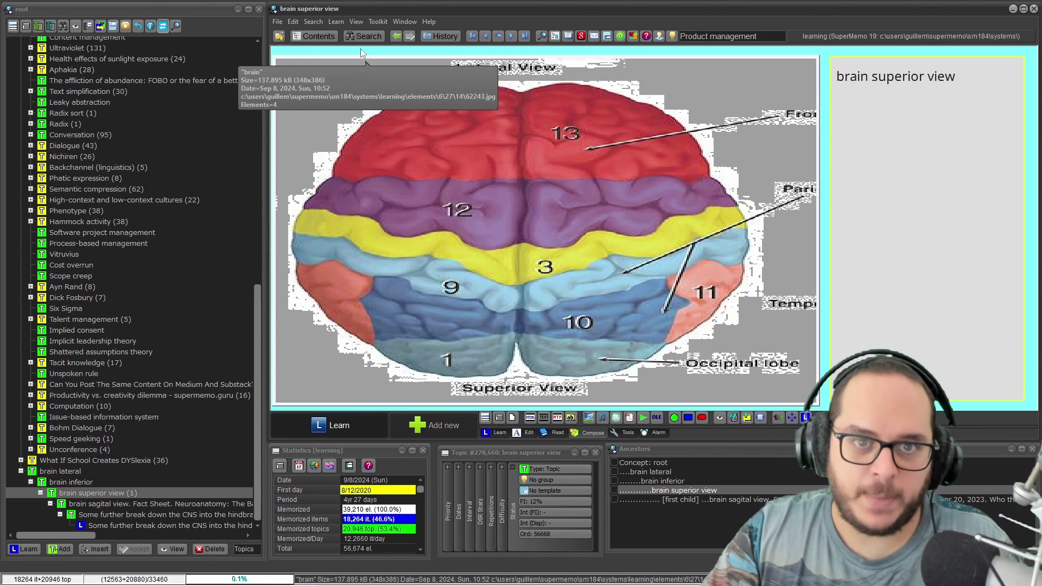
key(Escape)
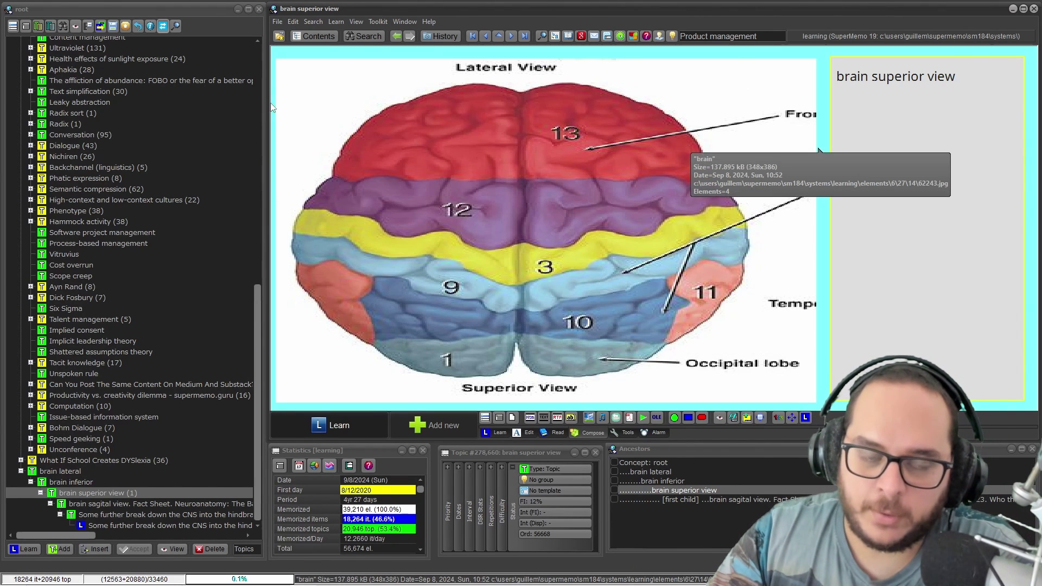
click(337, 92)
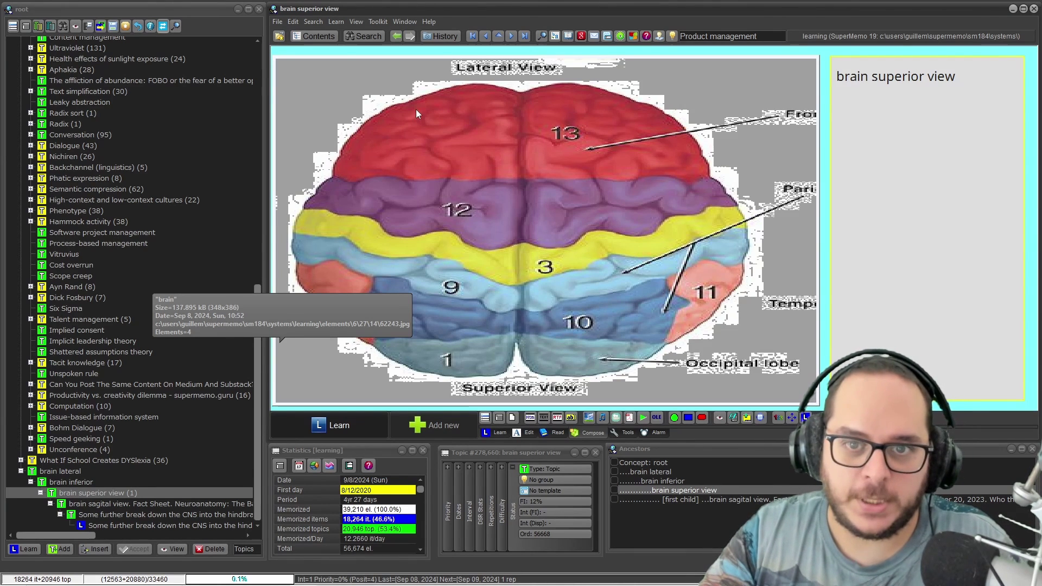
key(Escape)
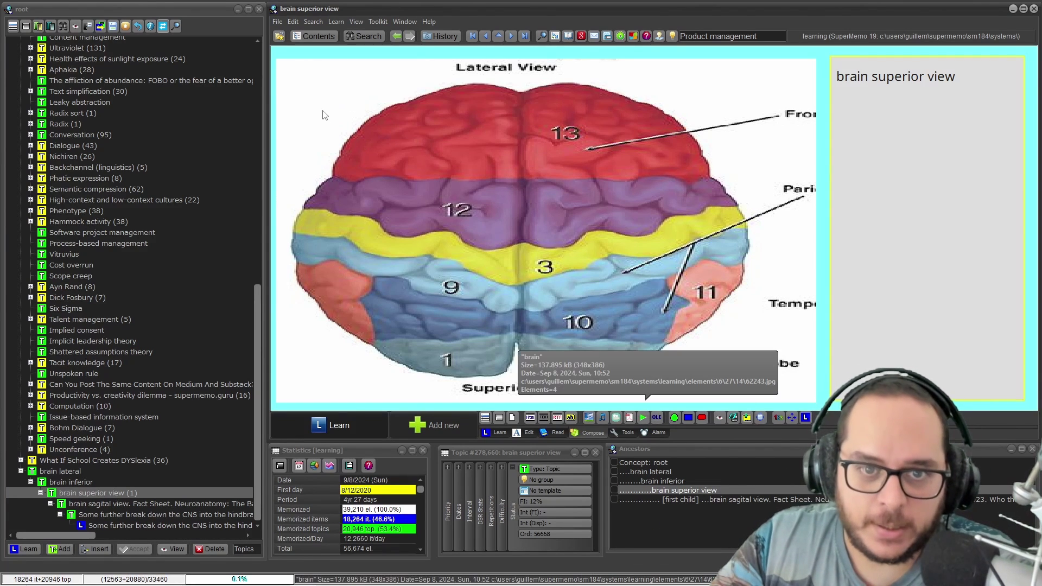
Step: Review the brain image's options, including transparency and format conversion
right_click(403, 116)
mouse_move(406, 115)
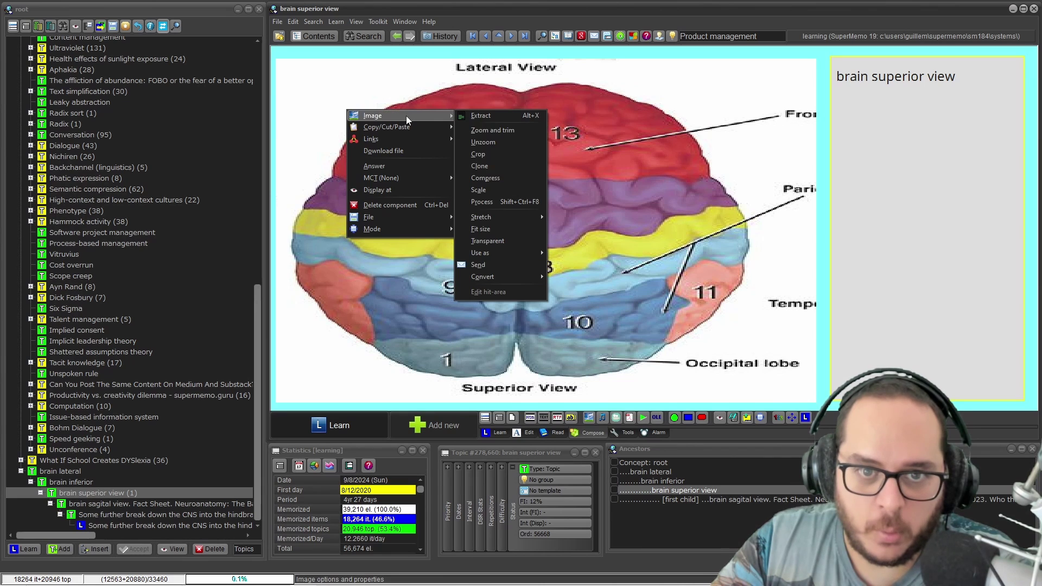
mouse_move(510, 277)
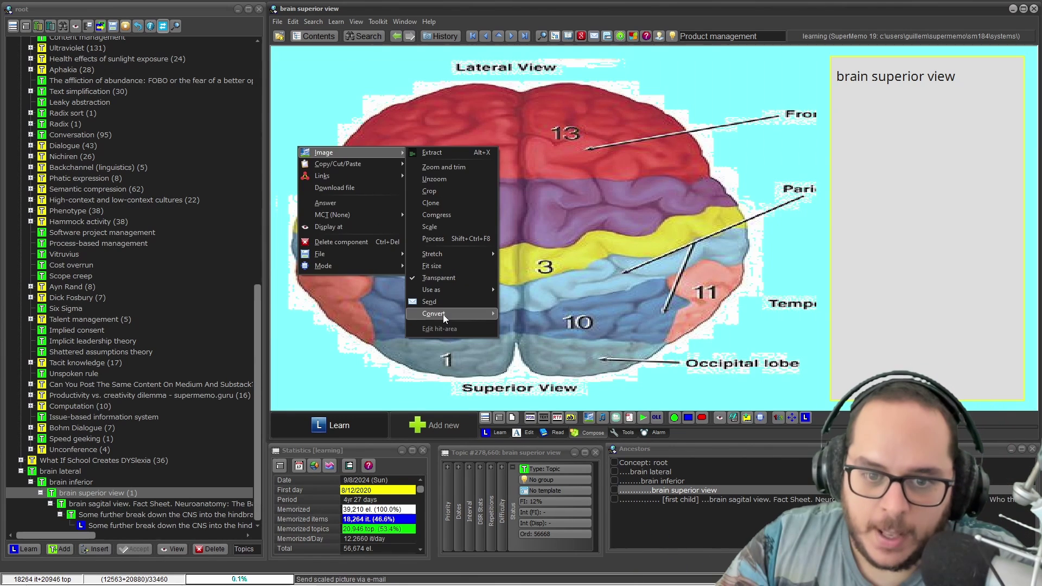
mouse_move(443, 315)
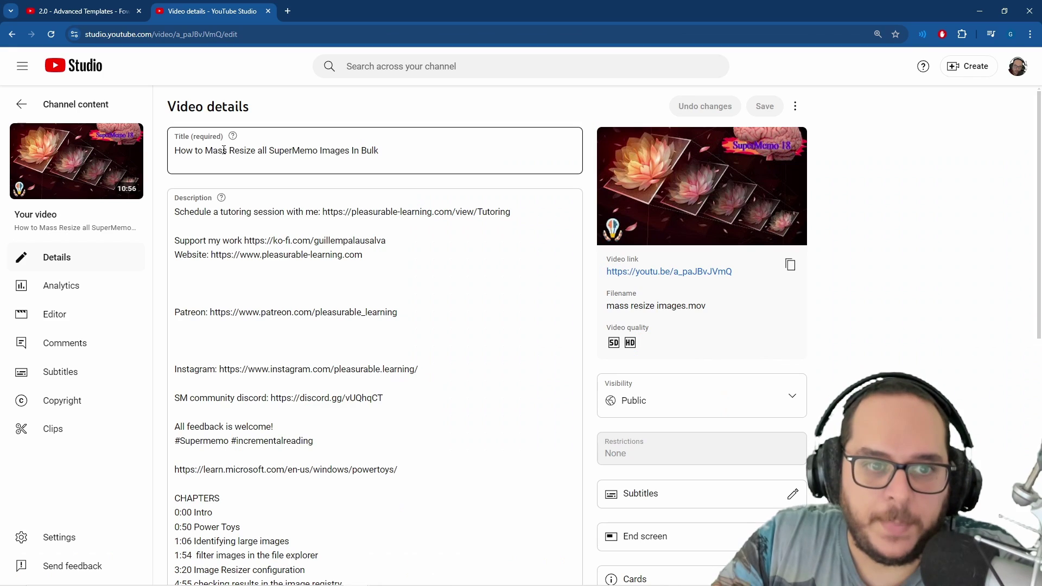
Step: Highlight part of the video title "How to Mass Resize all SuperMemo Images In Bulk" and return to SuperMemo
drag(218, 151, 338, 155)
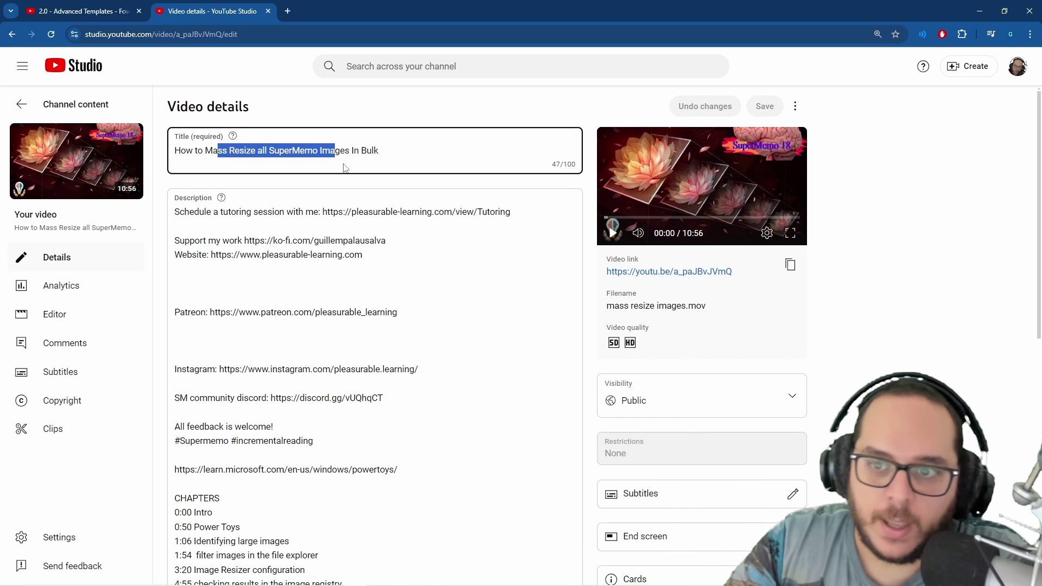
click(319, 151)
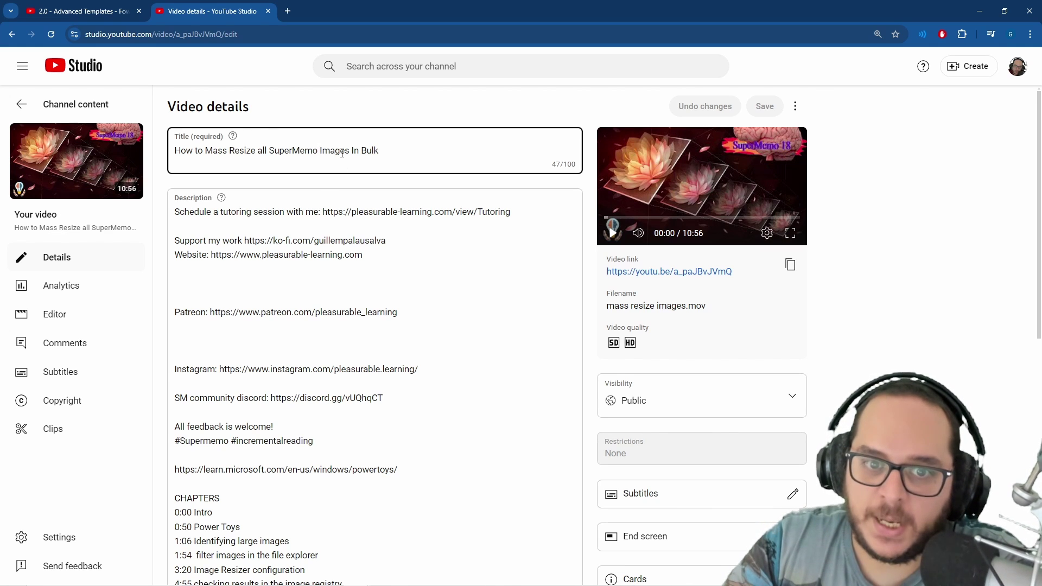
click(981, 8)
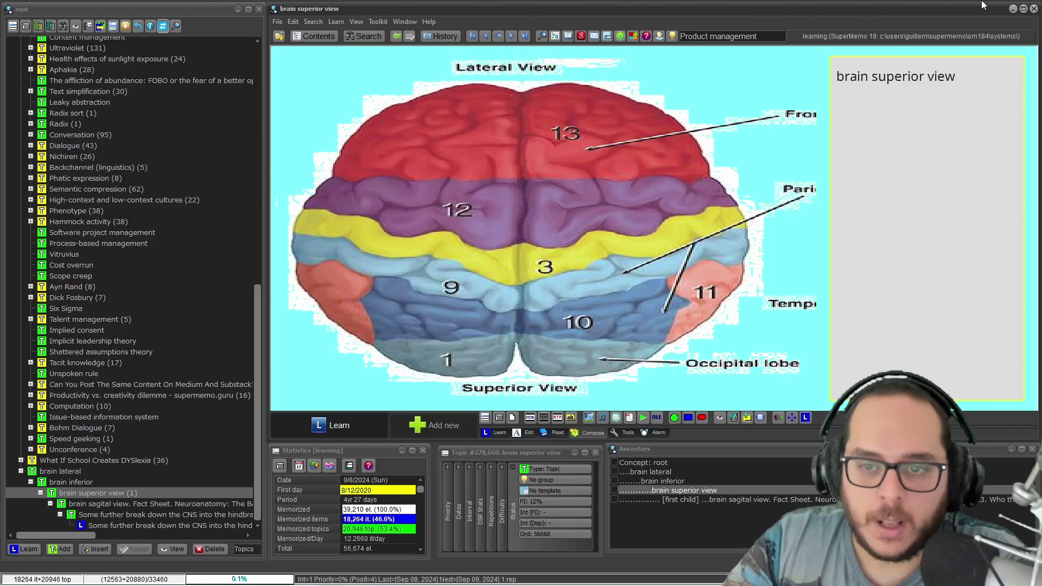
Step: Look through the JPEG, GIF, PNG and BMP formats offered for converting the brain image
right_click(433, 199)
mouse_move(428, 204)
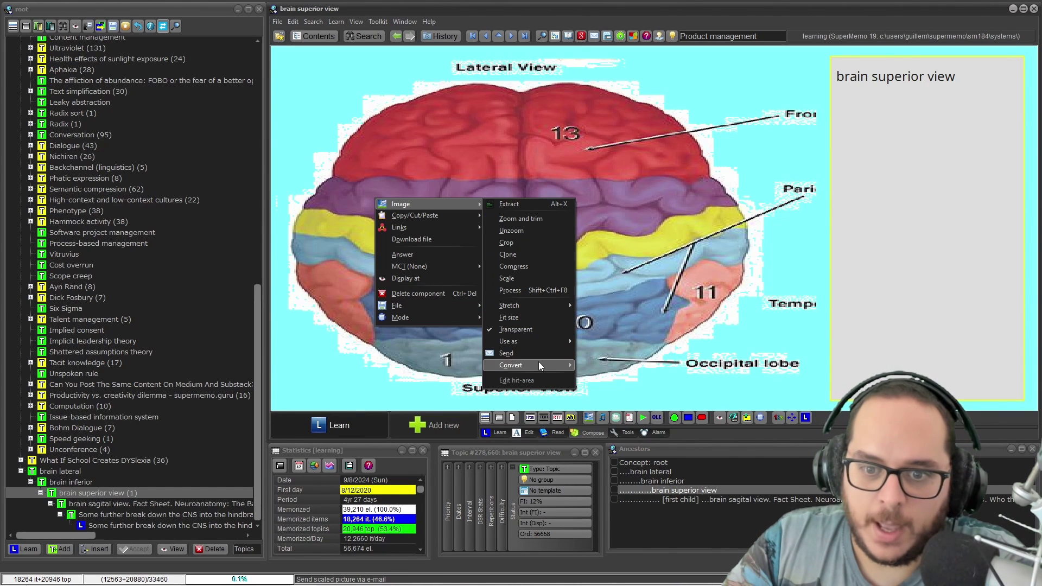
mouse_move(548, 365)
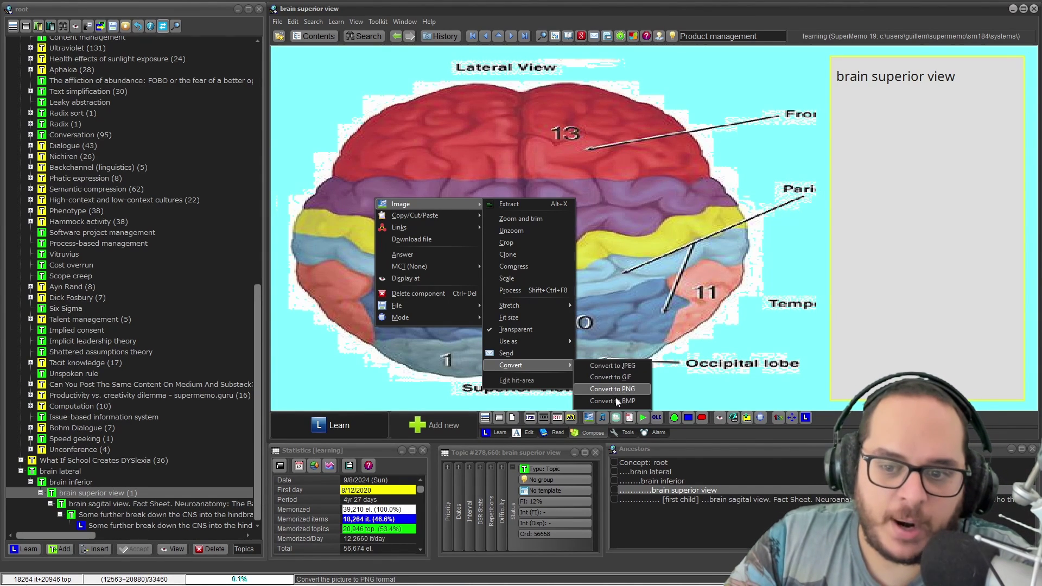
click(637, 377)
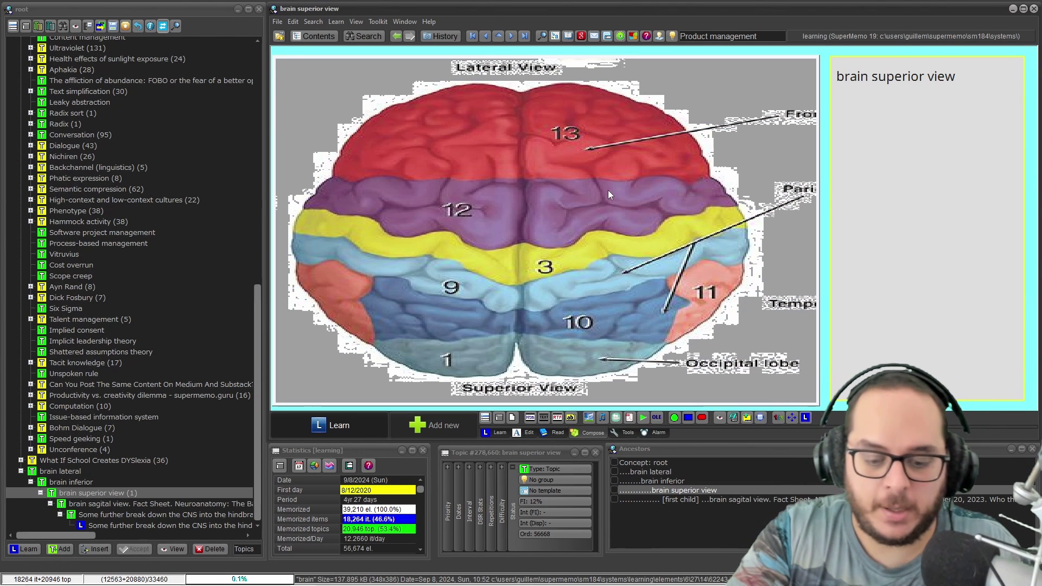
Step: Leave image editing, inspect the element's list of images to localize, and close it
key(Escape)
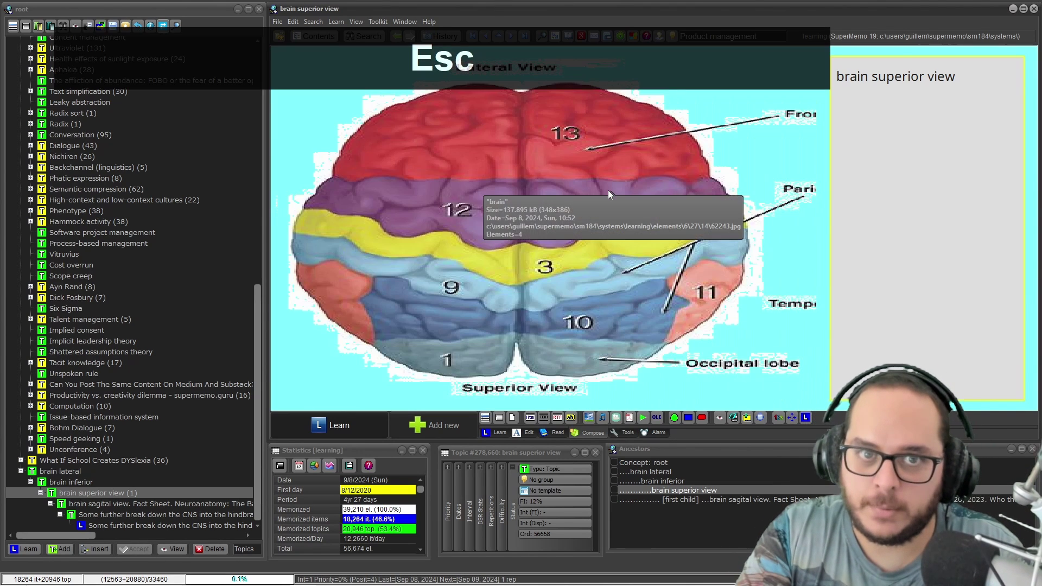
key(ctrl+F8)
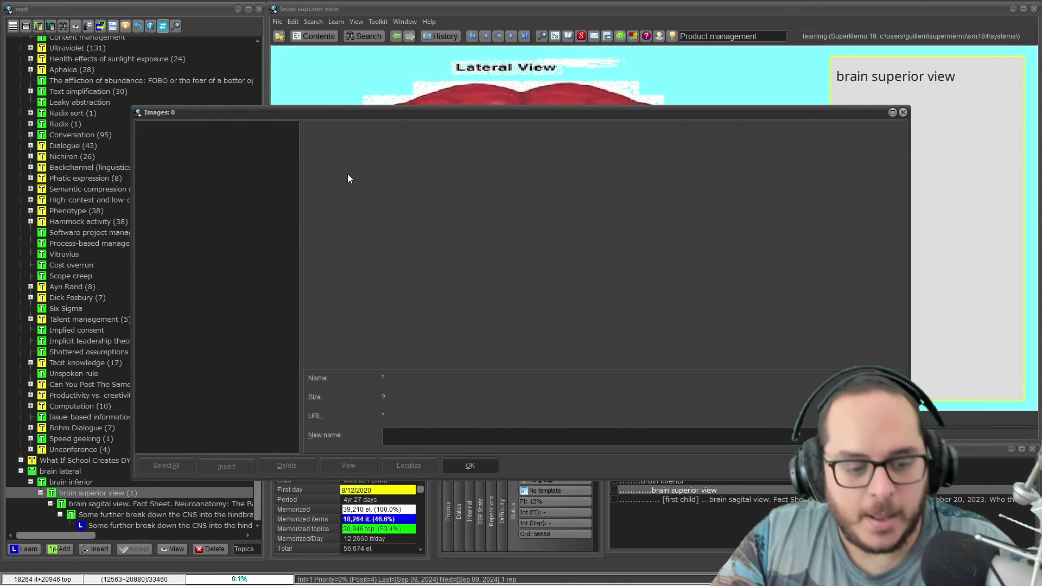
key(Escape)
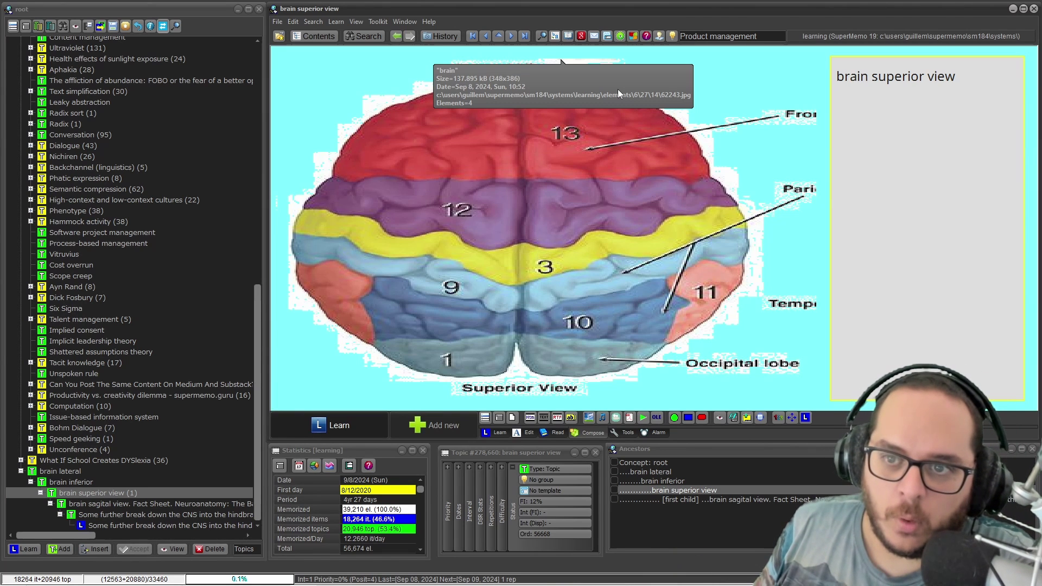
Step: Turn off transparency for the brain image and revisit its format conversion options
right_click(320, 178)
mouse_move(382, 193)
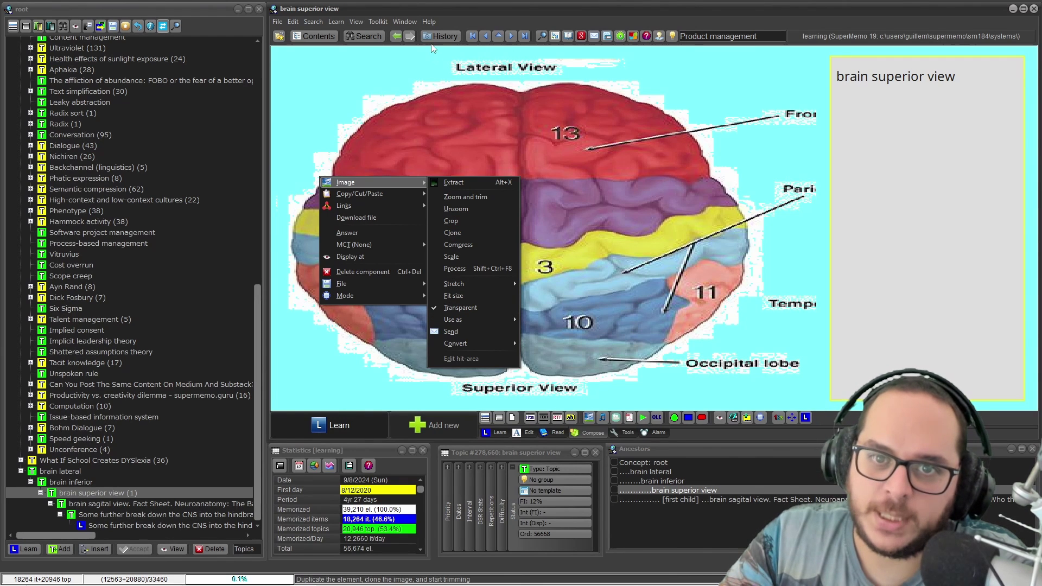
click(435, 308)
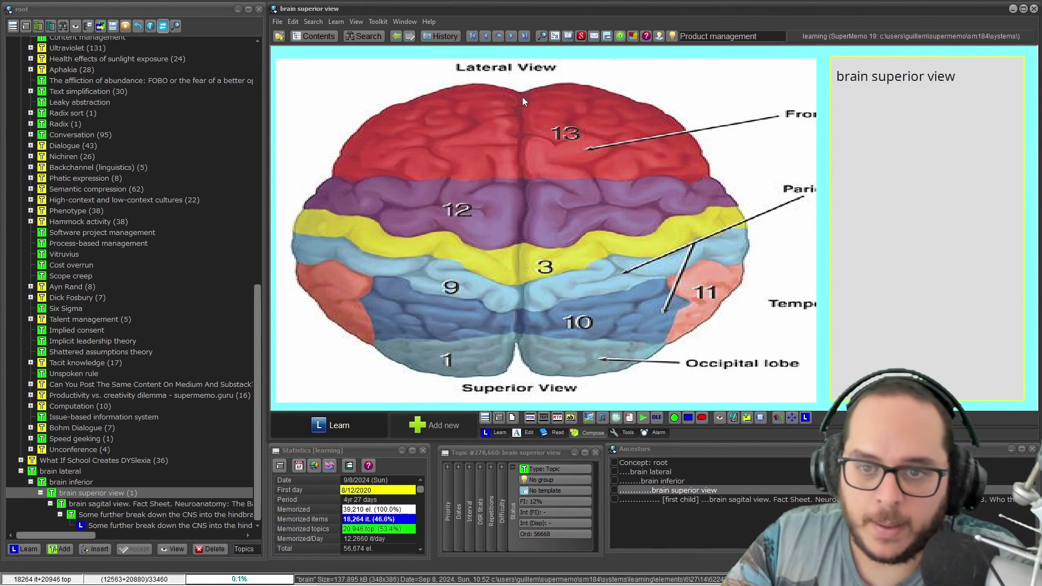
right_click(397, 148)
click(641, 327)
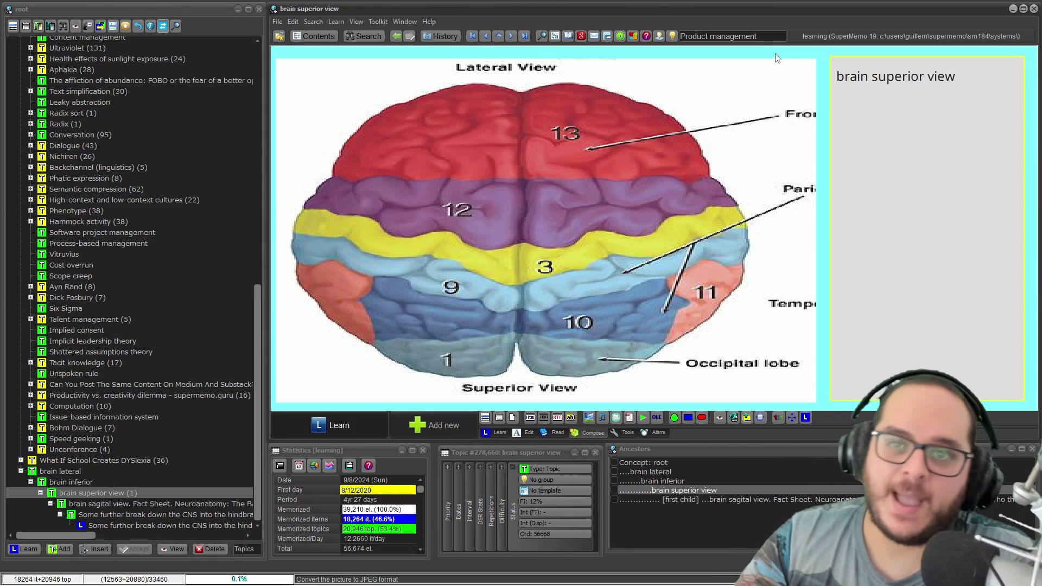